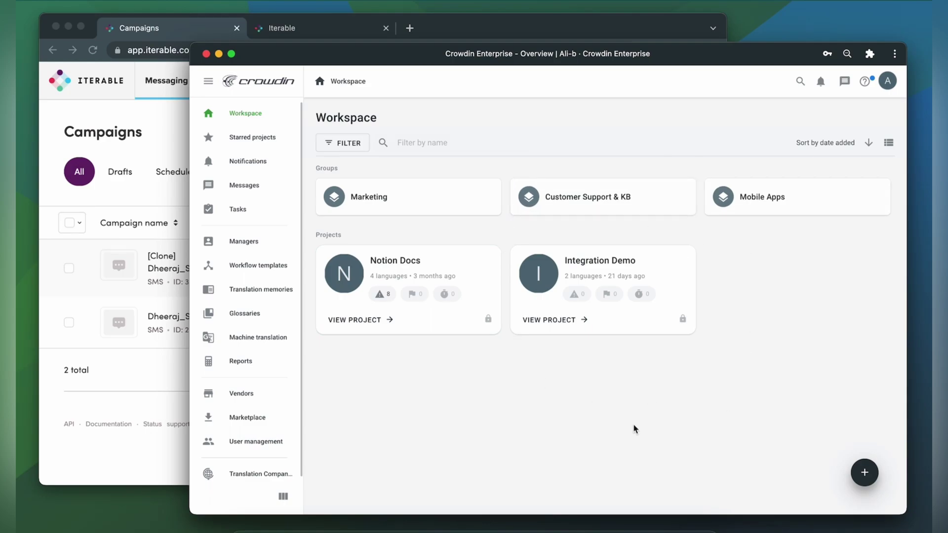
# Install the Iterable app from the Marketplace for admins on all projects, after searching 'iterab'
pyautogui.click(236, 421)
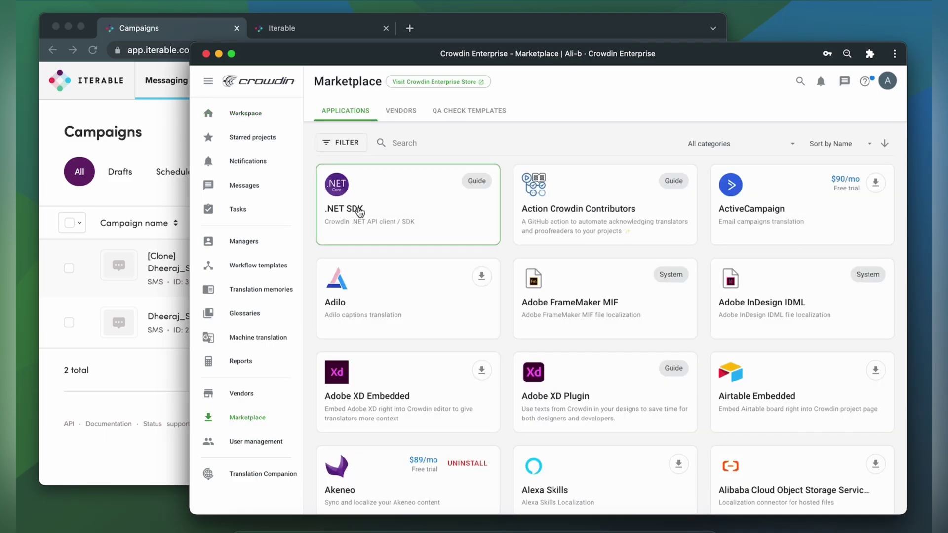
pyautogui.click(393, 143)
pyautogui.write('iterab')
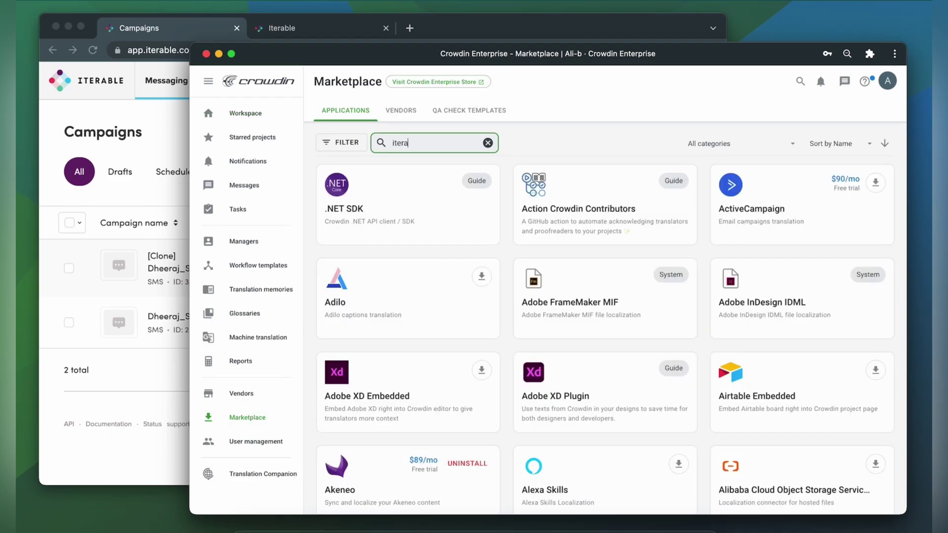
pyautogui.click(482, 184)
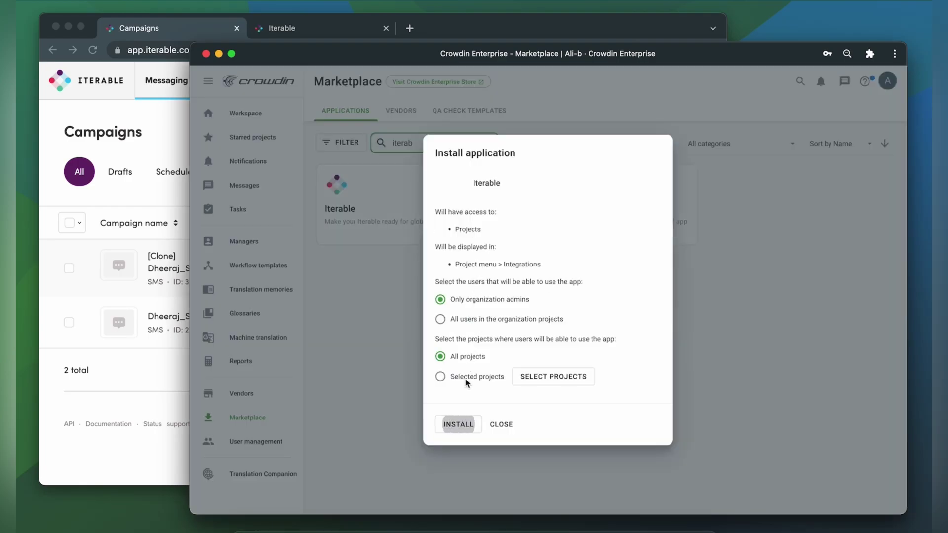
pyautogui.click(455, 422)
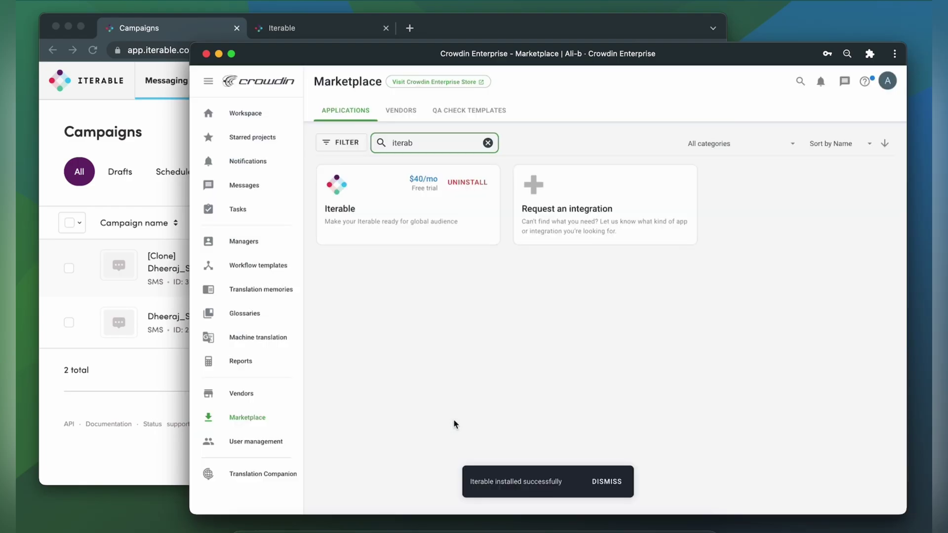
# In the Integration Demo project, filter the integrations by 'i' and open Iterable
pyautogui.click(245, 116)
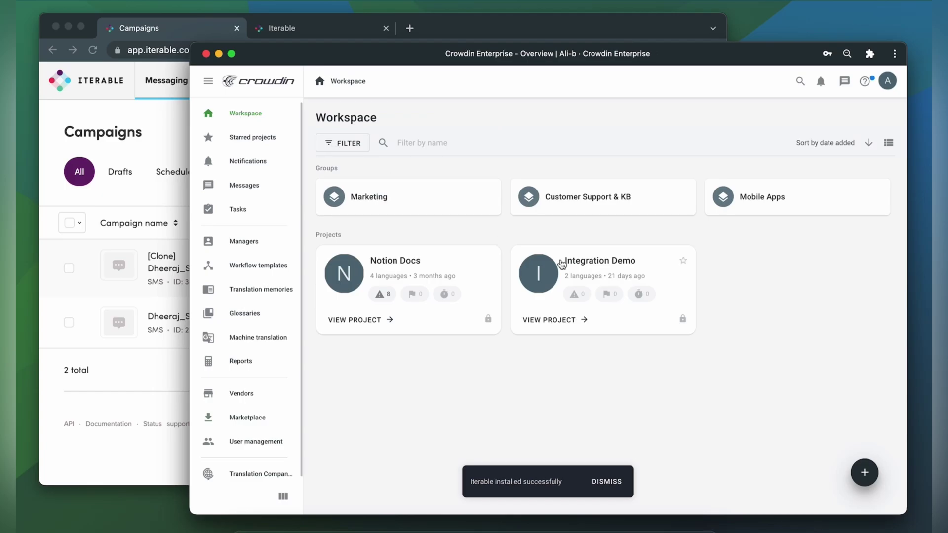
pyautogui.click(591, 270)
pyautogui.scroll(-2, 217, 404)
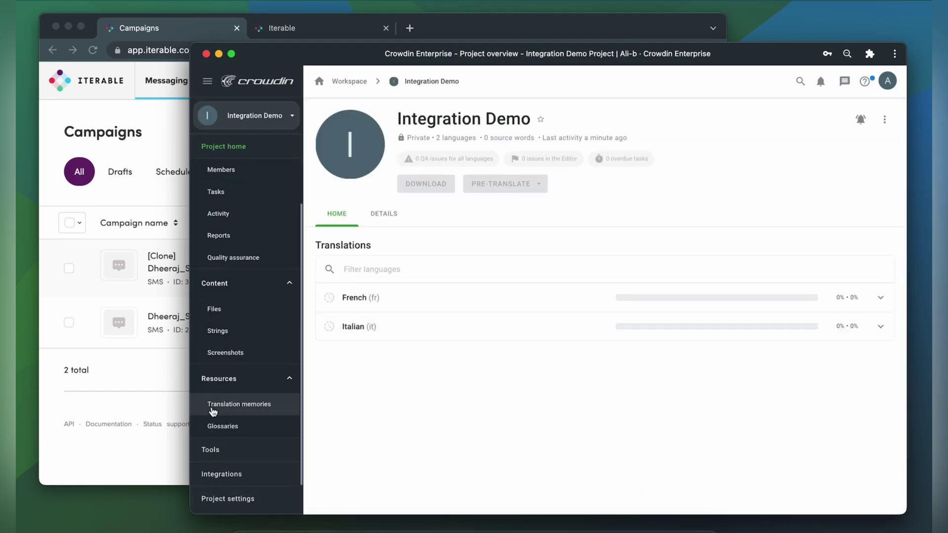
pyautogui.click(224, 474)
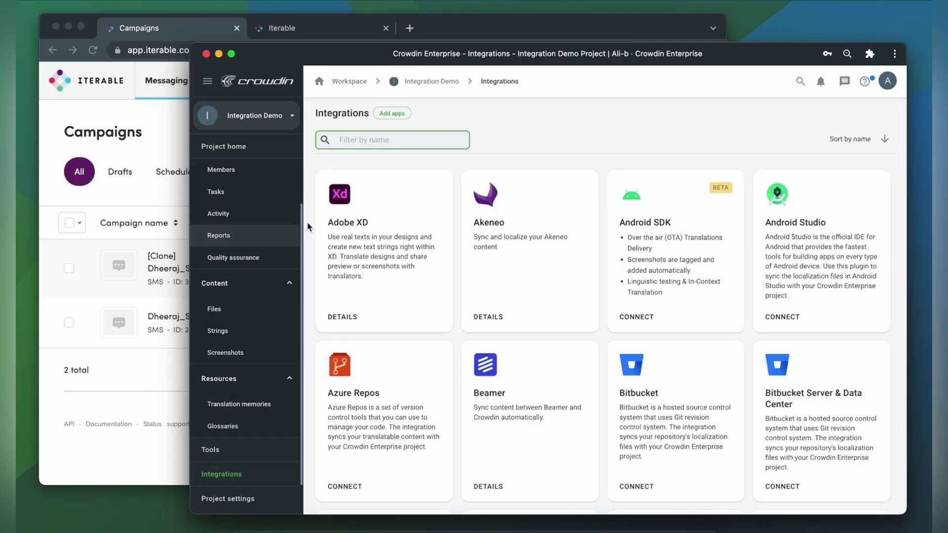
pyautogui.click(371, 141)
pyautogui.write('itera')
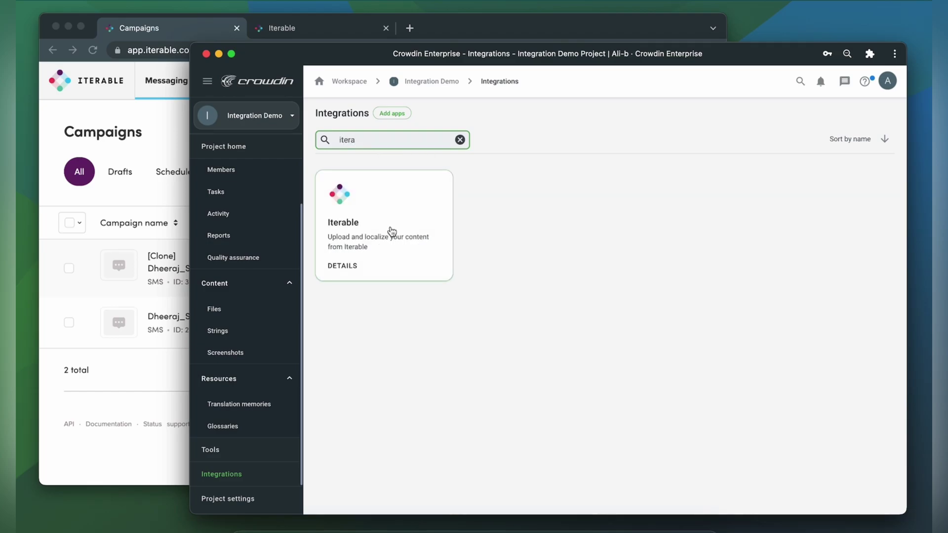
pyautogui.click(390, 227)
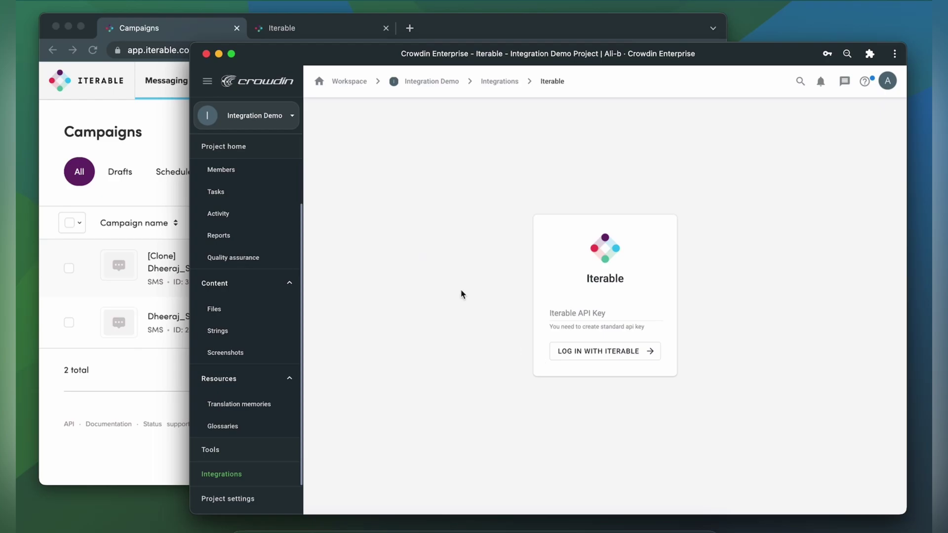
# In Iterable, go to the API keys list and start a new API key
pyautogui.click(153, 122)
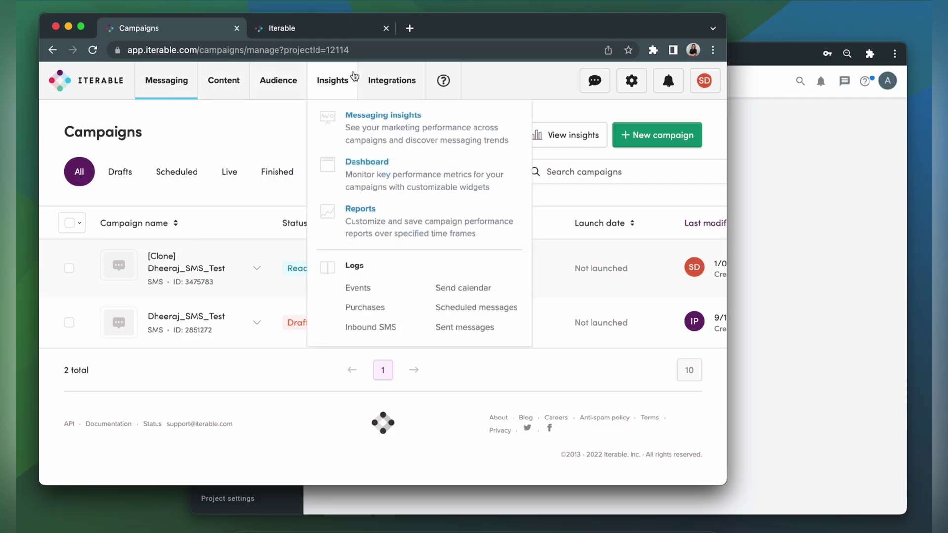
pyautogui.moveTo(375, 81)
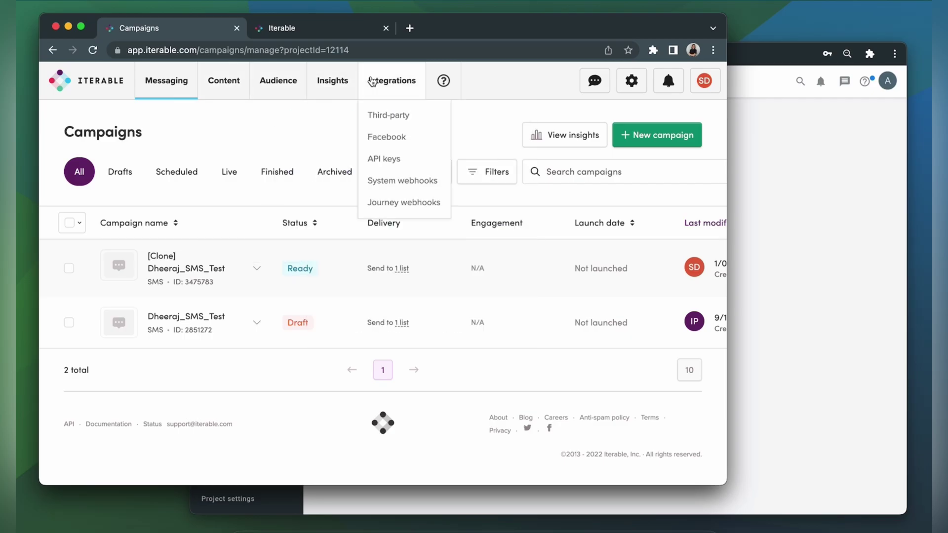
pyautogui.click(388, 165)
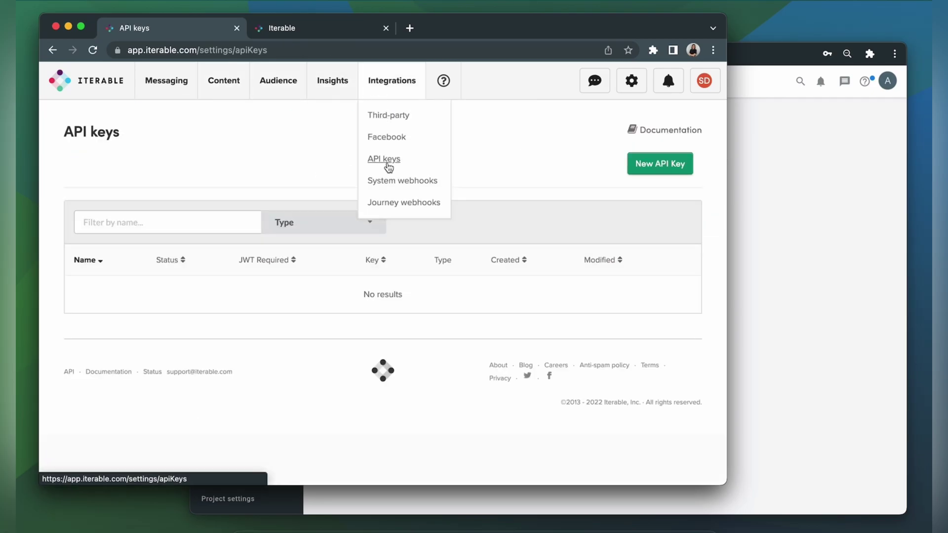
pyautogui.click(666, 169)
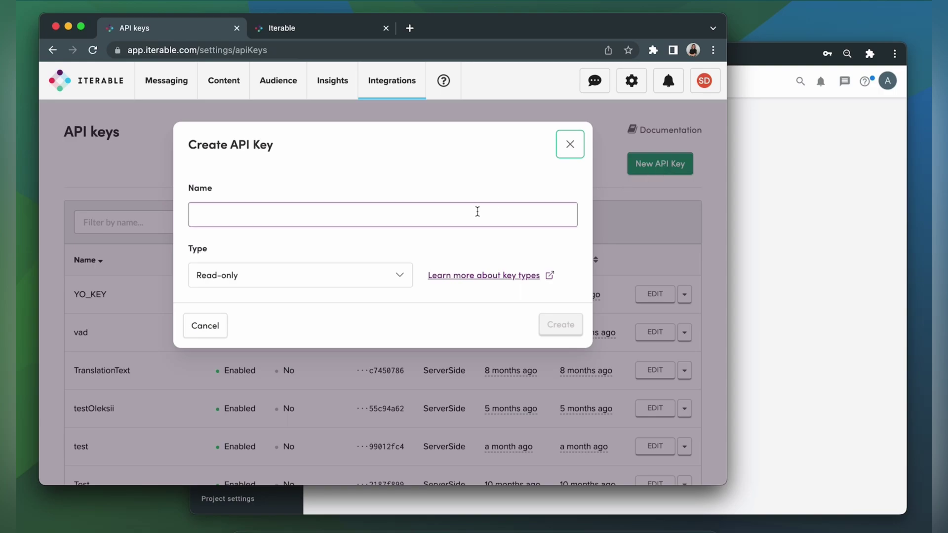
# Create a Server-side API key named TEST and copy it to the clipboard
pyautogui.click(232, 214)
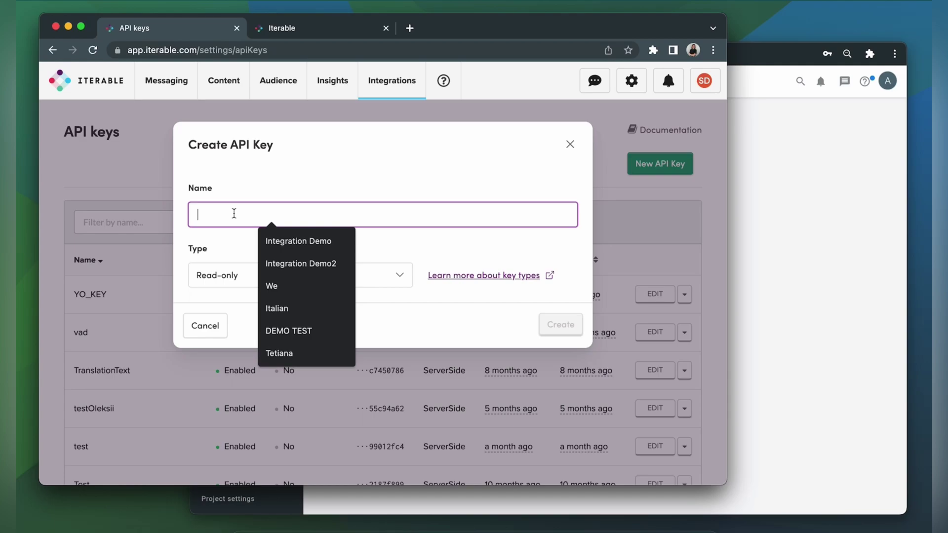
pyautogui.write('TEST')
pyautogui.press('Tab')
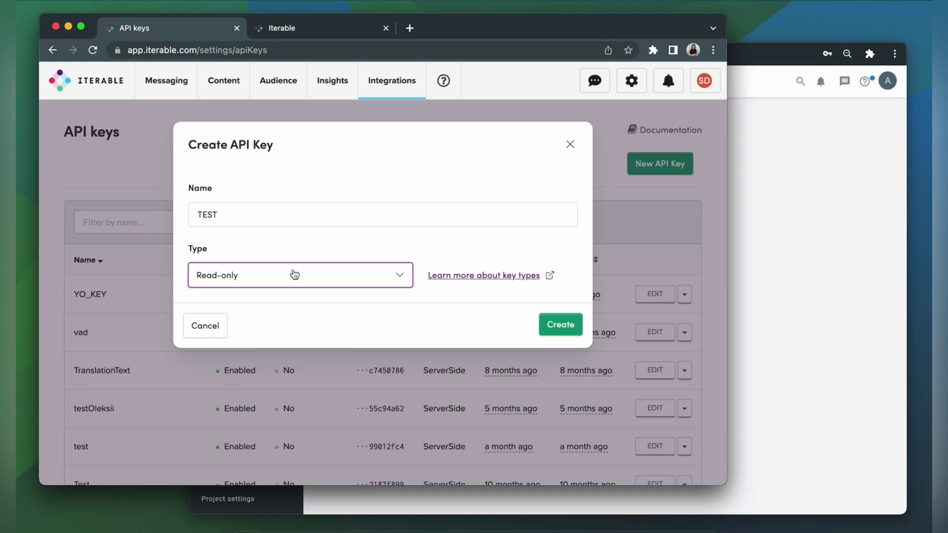
pyautogui.click(294, 275)
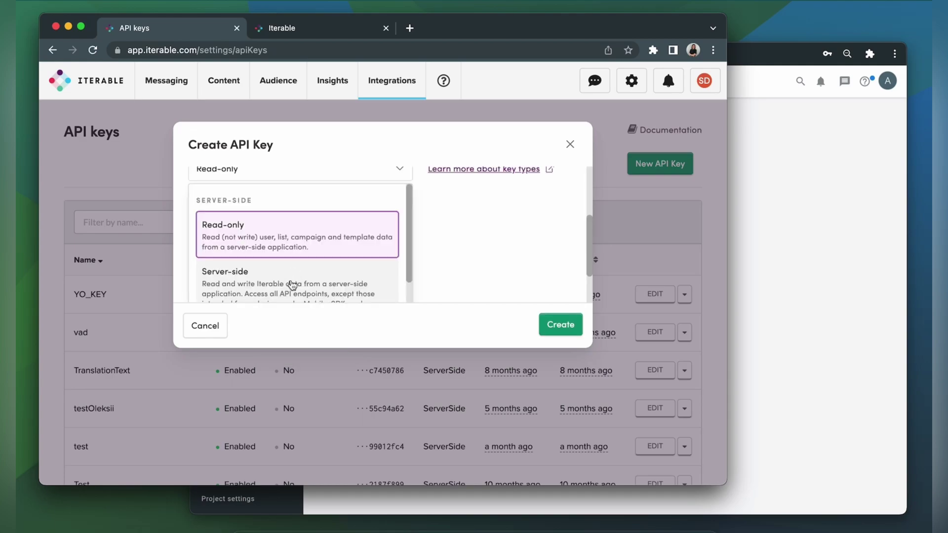
pyautogui.click(294, 278)
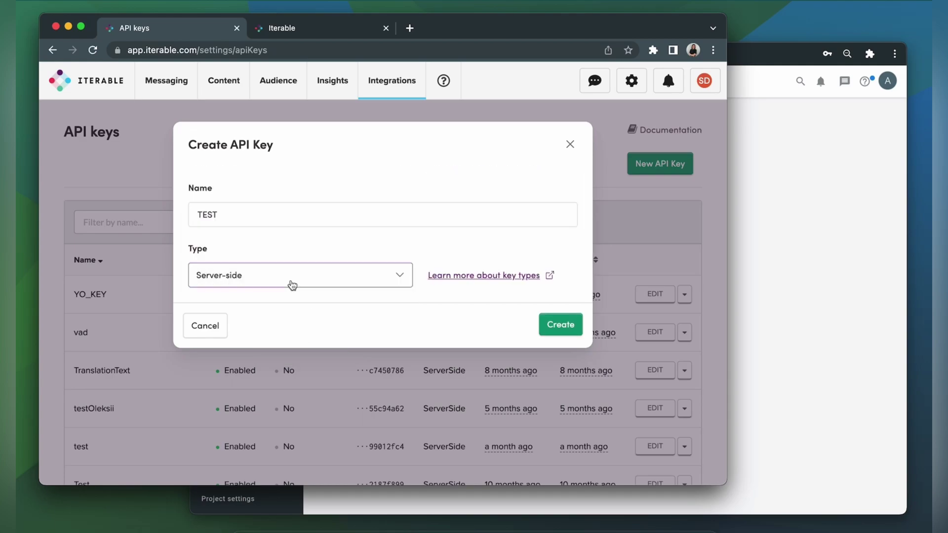
pyautogui.click(554, 324)
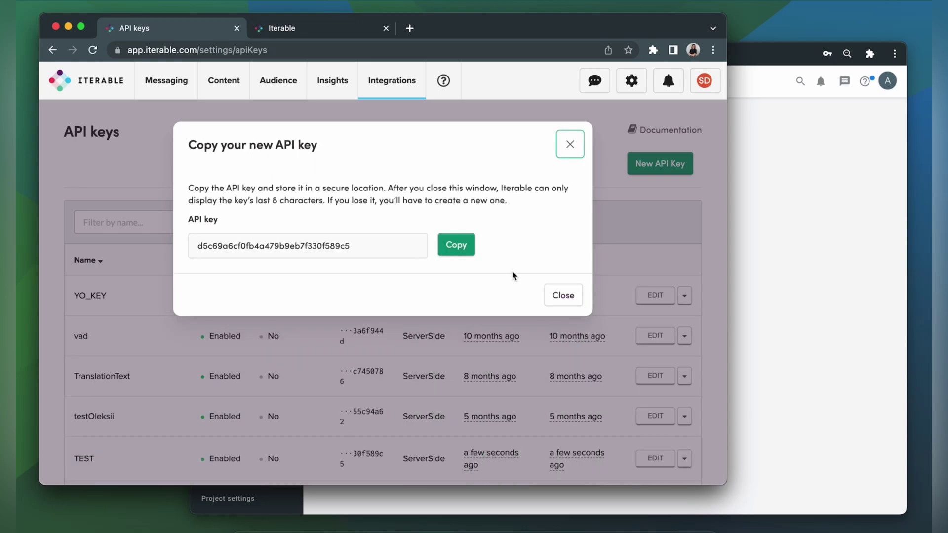
pyautogui.click(456, 246)
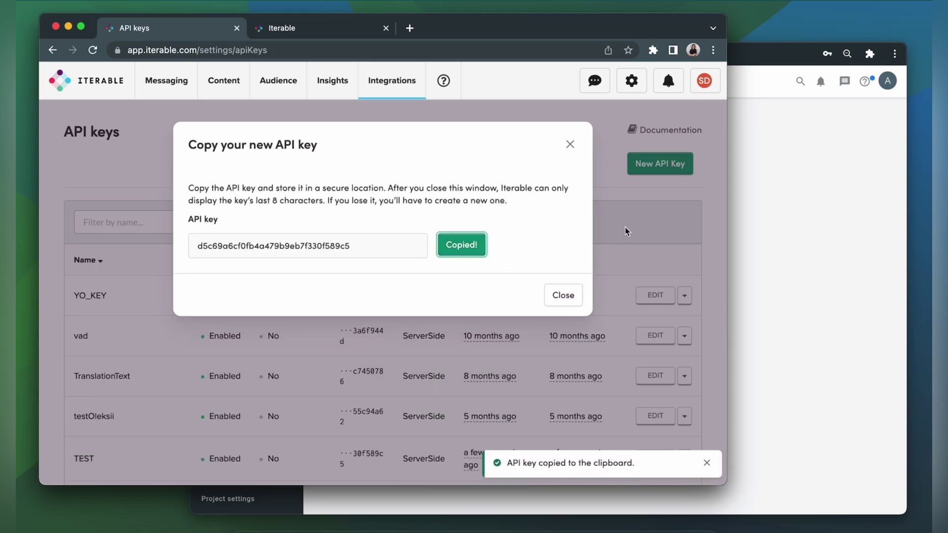
pyautogui.click(757, 235)
# Paste the copied API key into the Iterable API Key field and log in
pyautogui.click(555, 312)
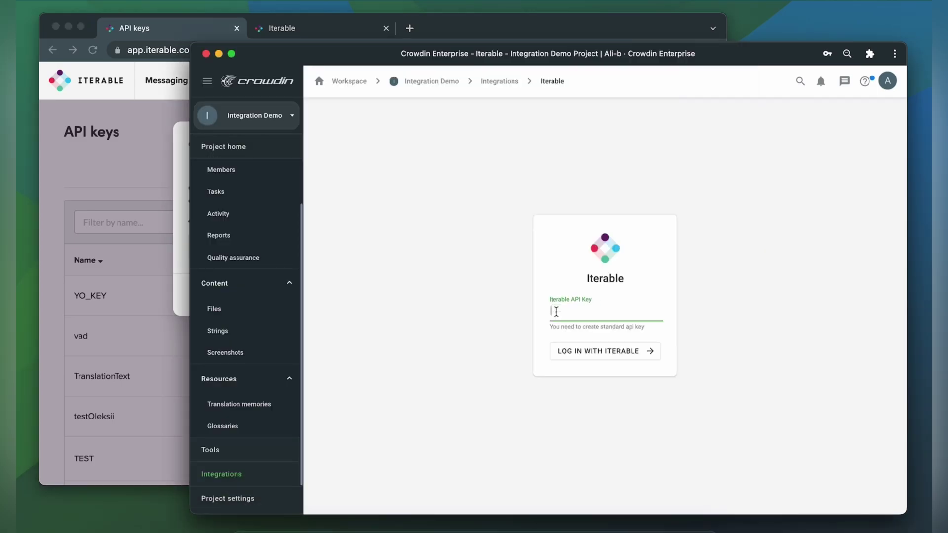
pyautogui.press('super+v')
pyautogui.click(567, 347)
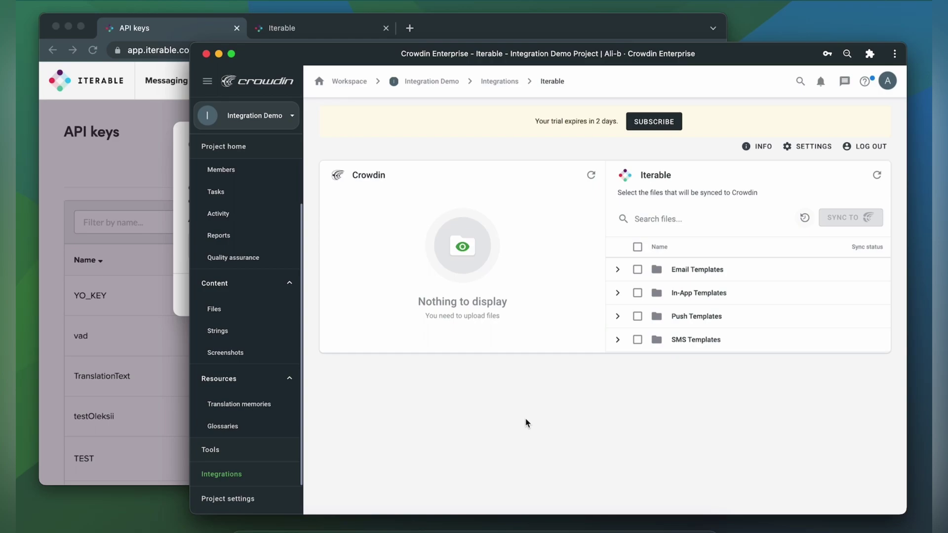
# Sync the 'Iterable test' email template to Crowdin and show its French and Italian translations
pyautogui.click(618, 270)
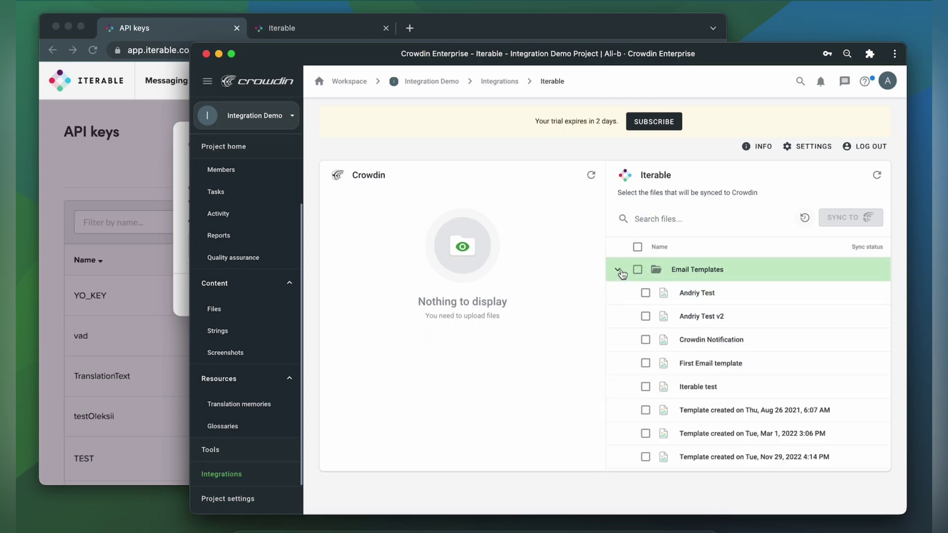
pyautogui.click(686, 390)
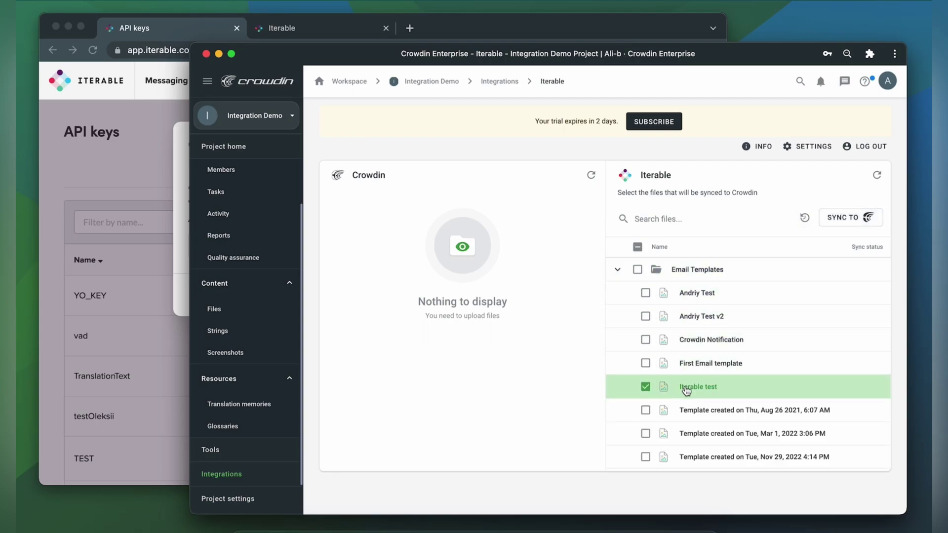
pyautogui.click(843, 218)
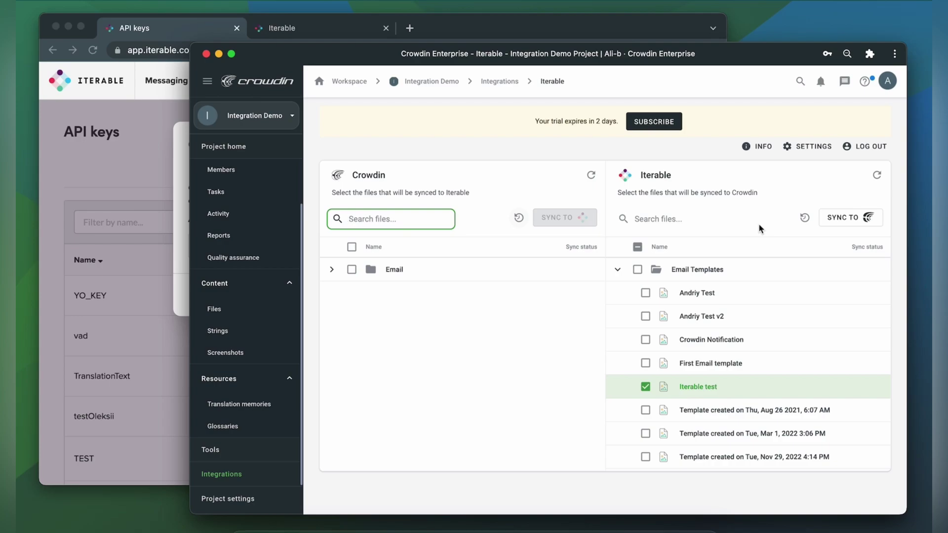
pyautogui.click(332, 269)
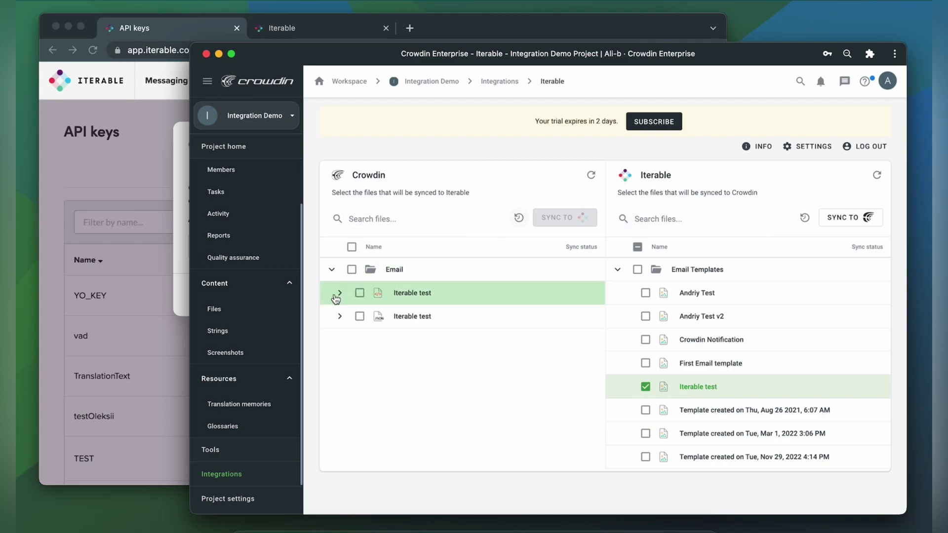
pyautogui.click(339, 294)
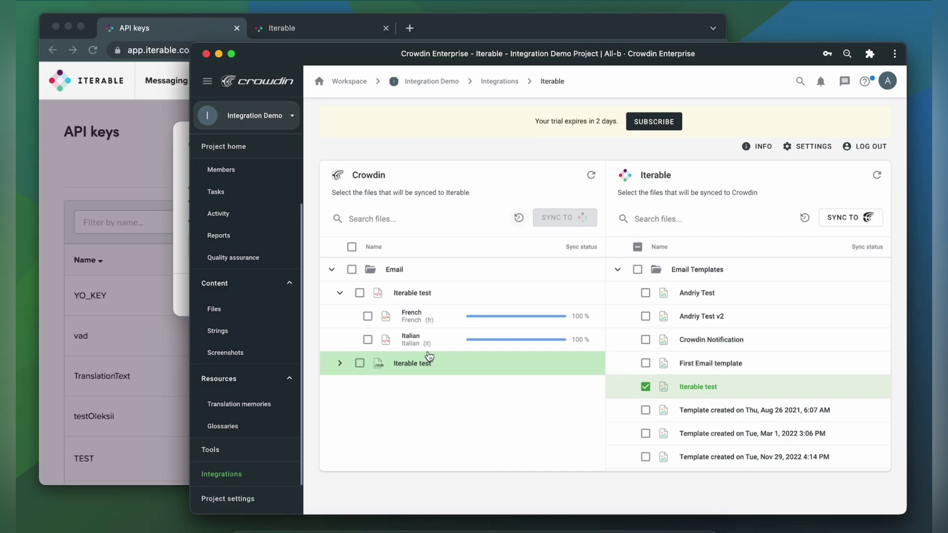
pyautogui.click(258, 148)
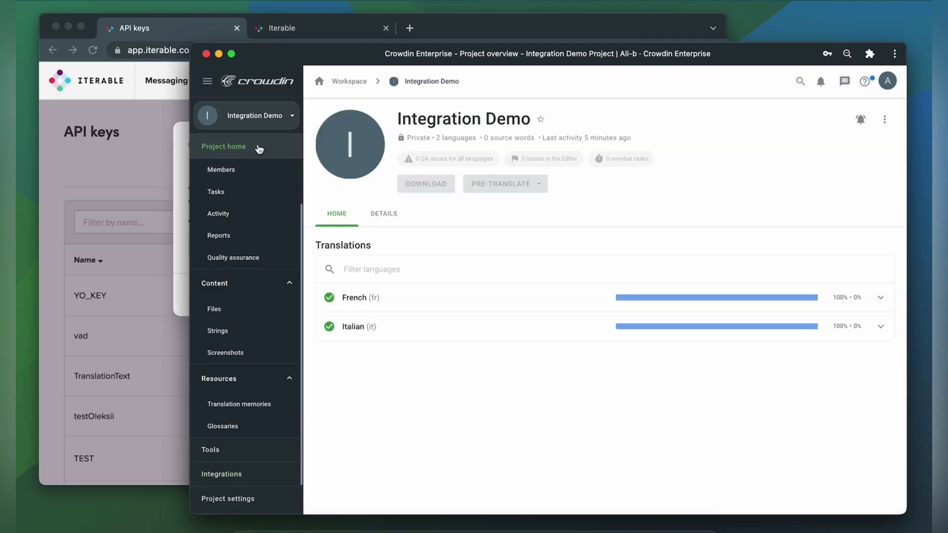
pyautogui.click(390, 301)
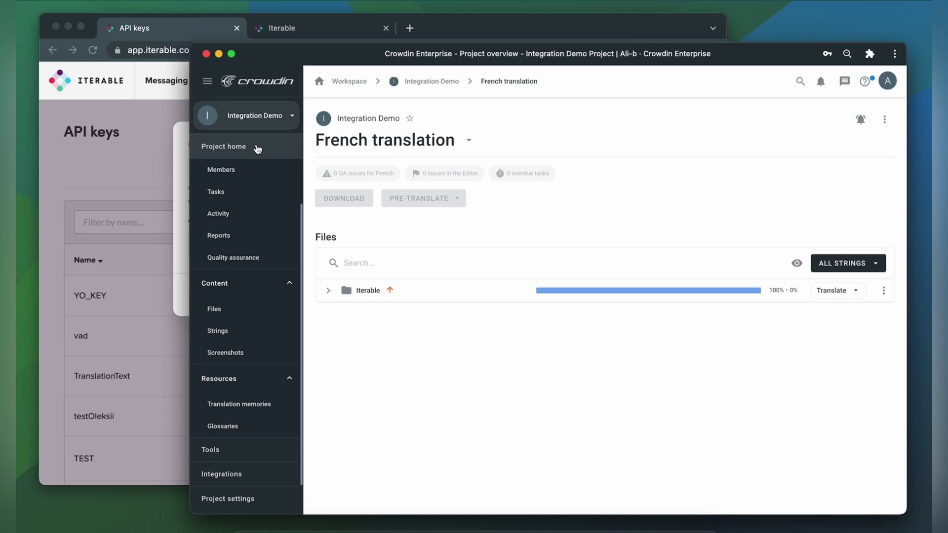
pyautogui.click(328, 291)
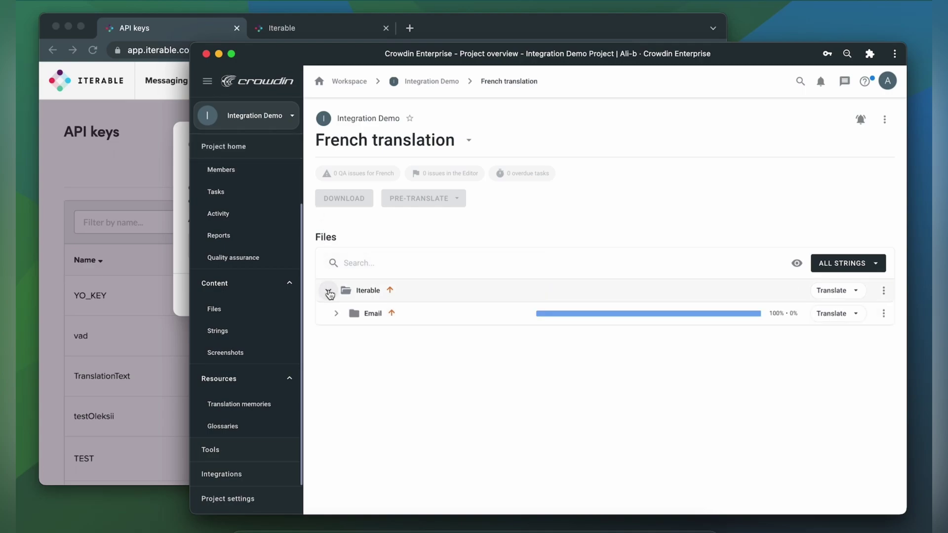
pyautogui.click(335, 313)
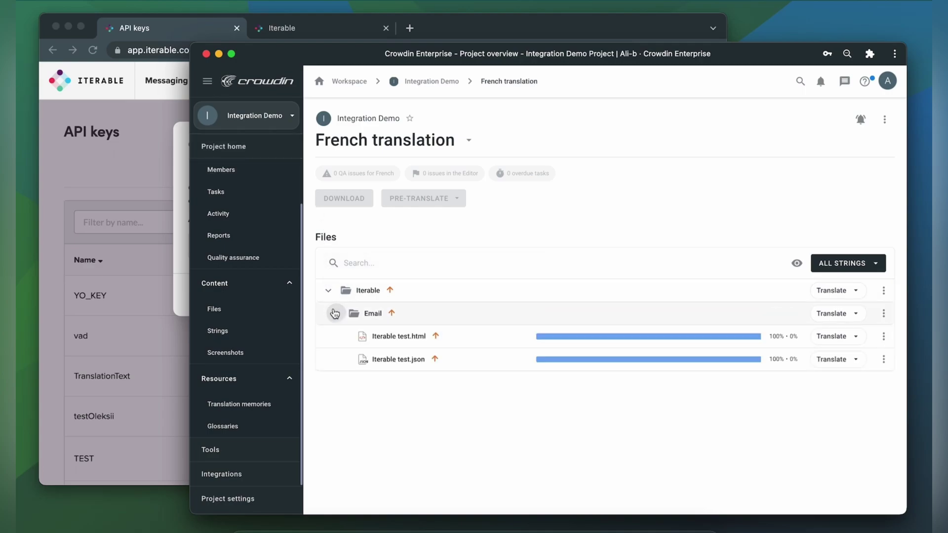
pyautogui.click(374, 338)
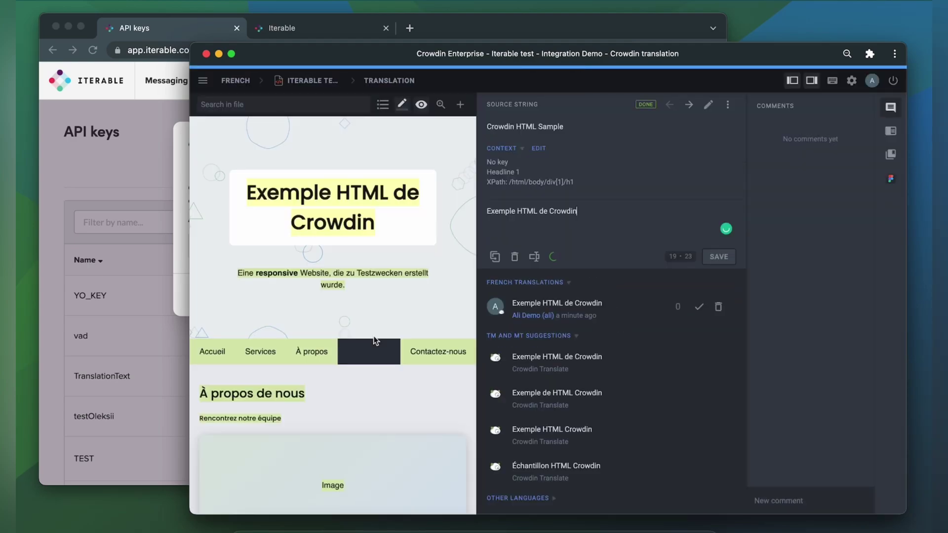
pyautogui.scroll(-5, 375, 341)
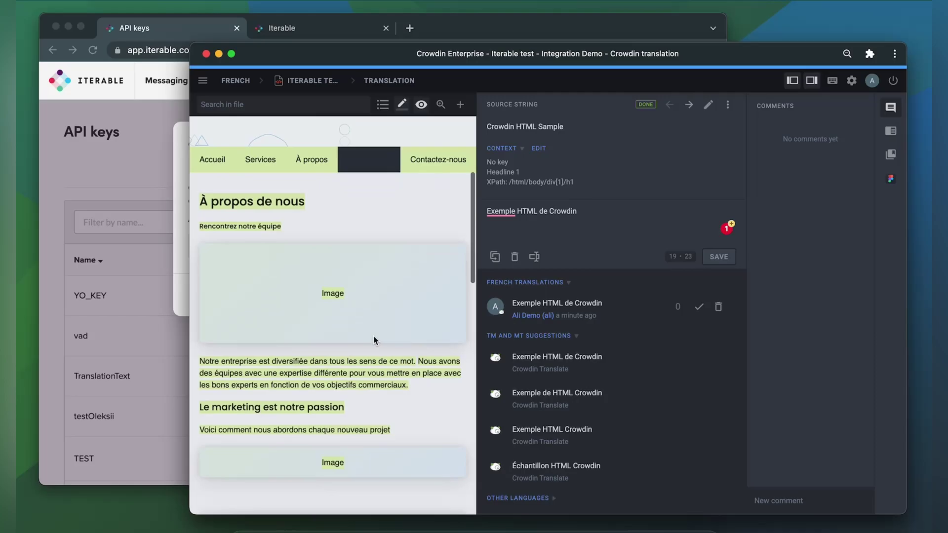
pyautogui.scroll(-5, 374, 341)
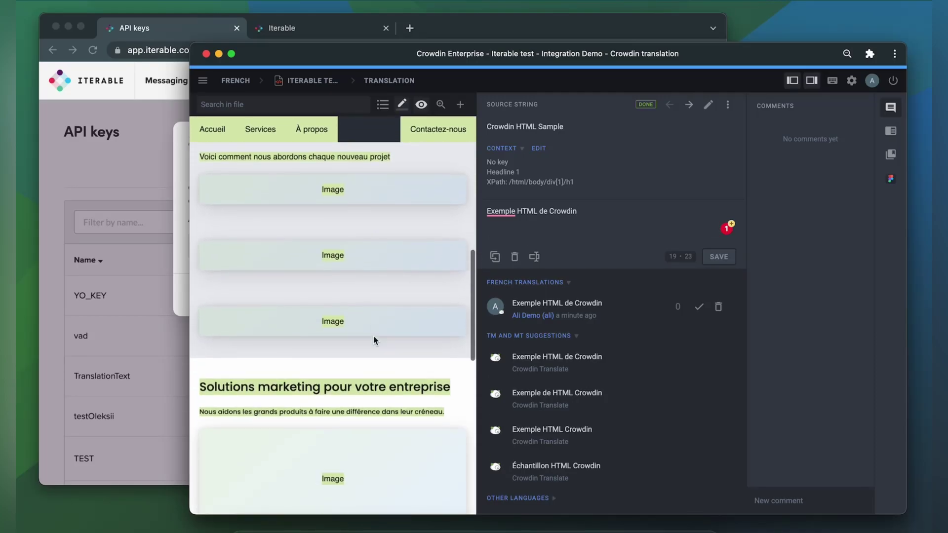
pyautogui.scroll(-4, 374, 341)
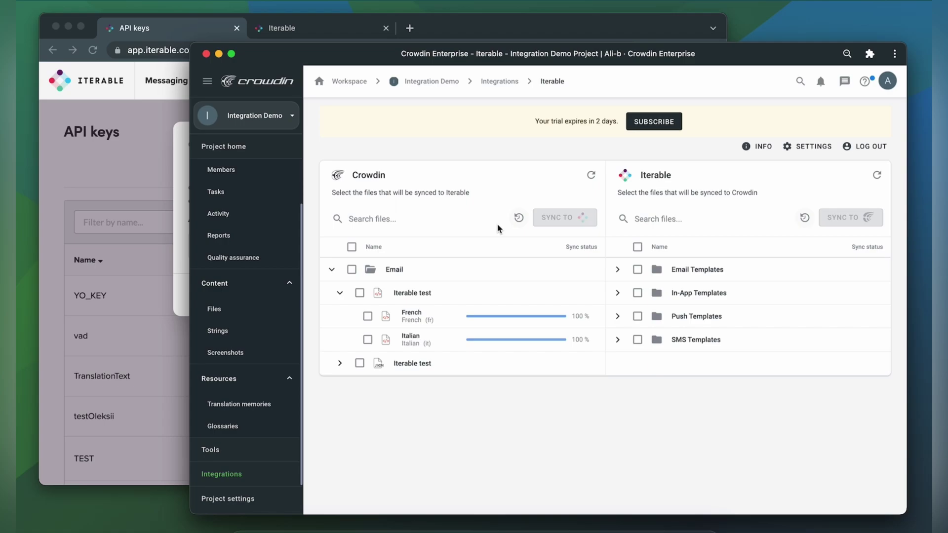
# Send the French translation of 'Iterable test' back to Iterable
pyautogui.click(368, 316)
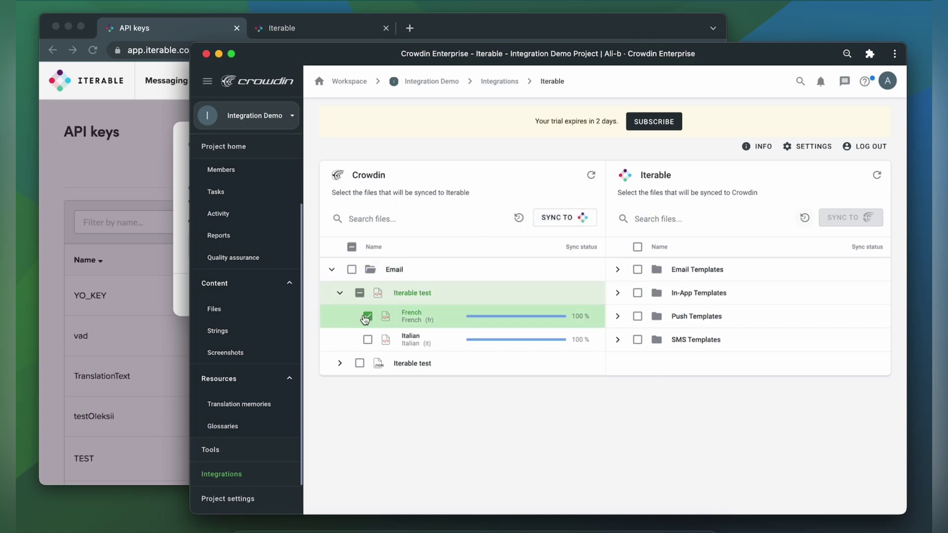
pyautogui.click(565, 218)
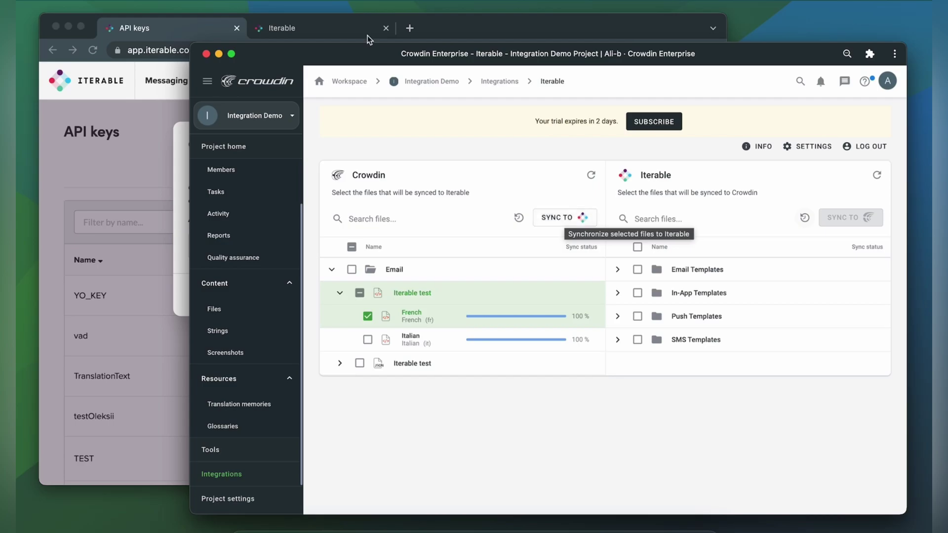
# Scroll through the French-locale email preview in Iterable's template editor
pyautogui.click(332, 25)
pyautogui.scroll(-5, 449, 258)
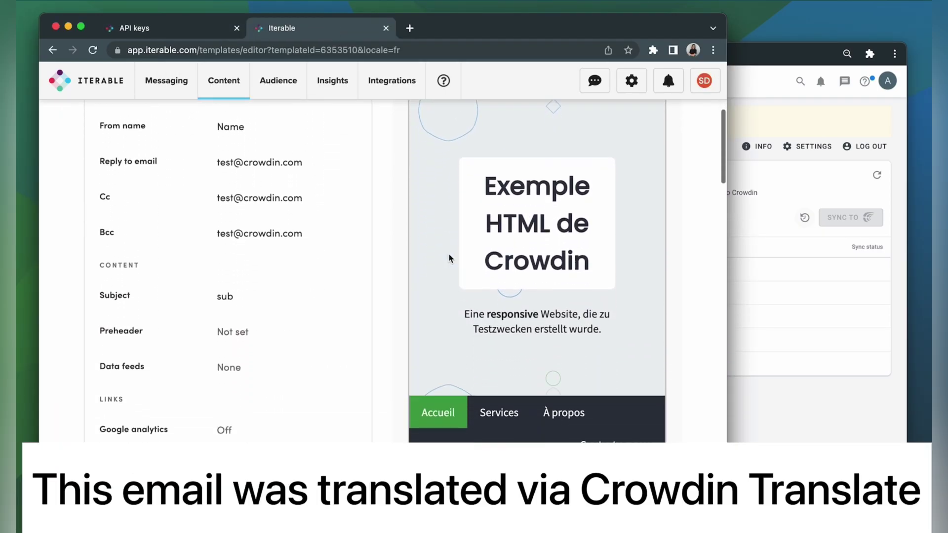
pyautogui.scroll(-10, 449, 257)
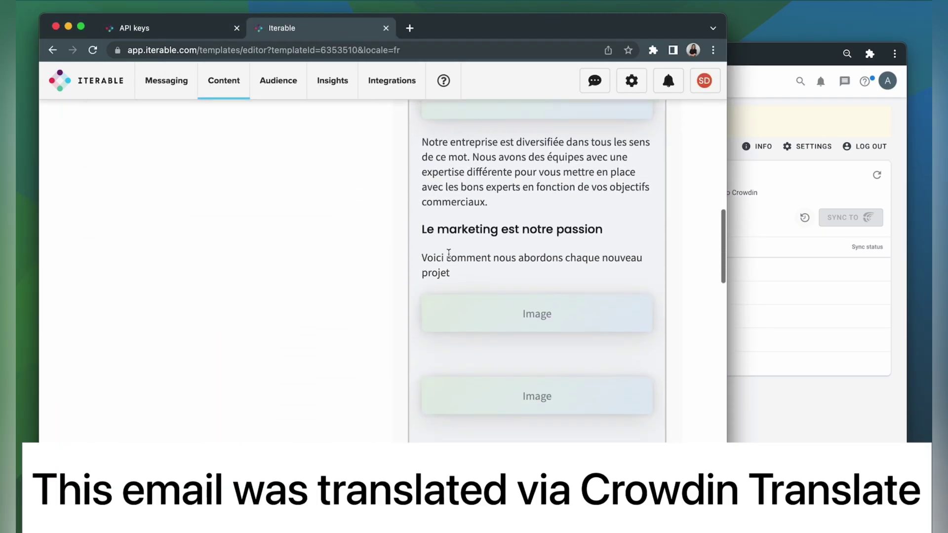
pyautogui.scroll(-7, 449, 255)
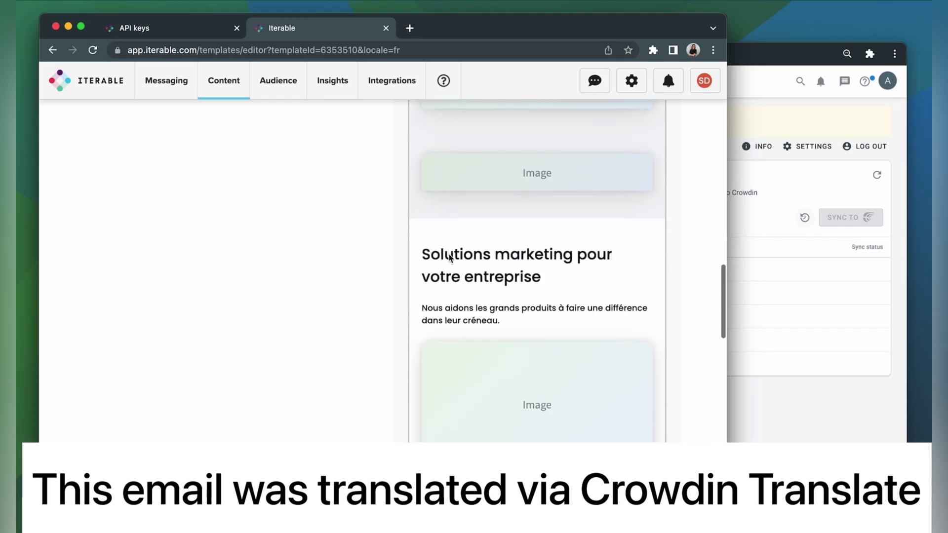